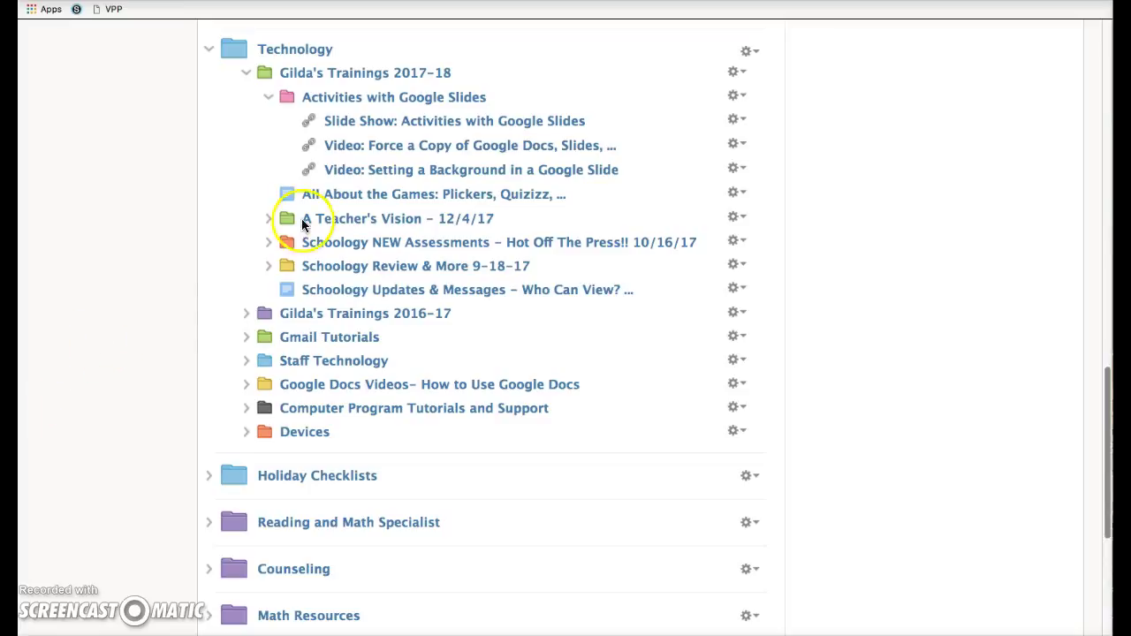
Add a new assignment below the Activities with Google Slides folder through Add Materials.
drag(304, 219, 371, 119)
click(371, 113)
click(386, 164)
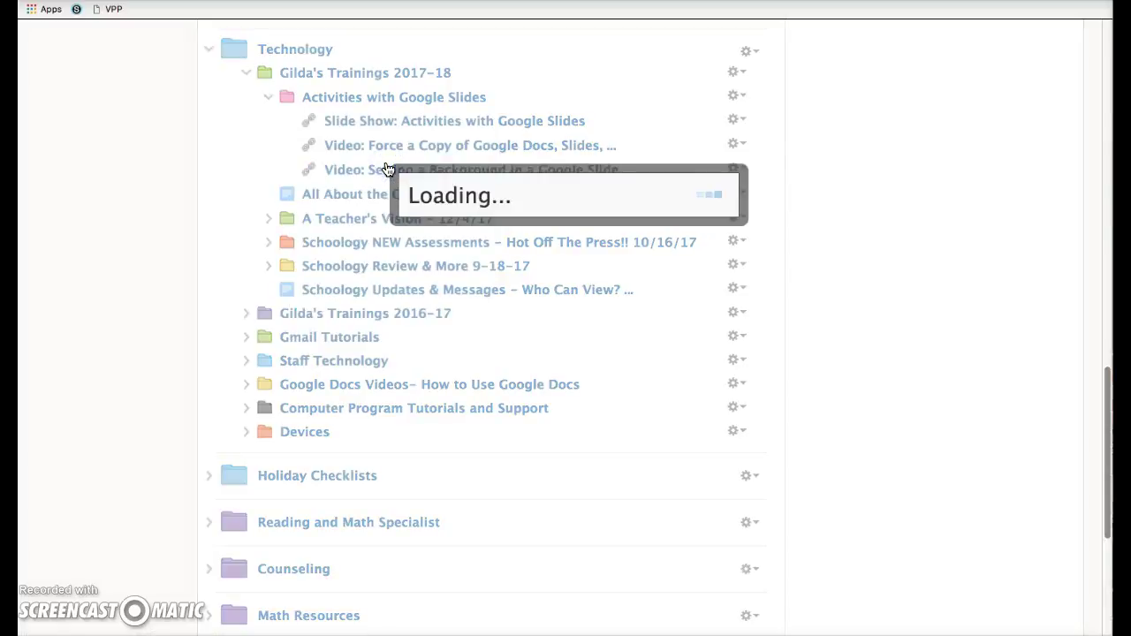
click(408, 203)
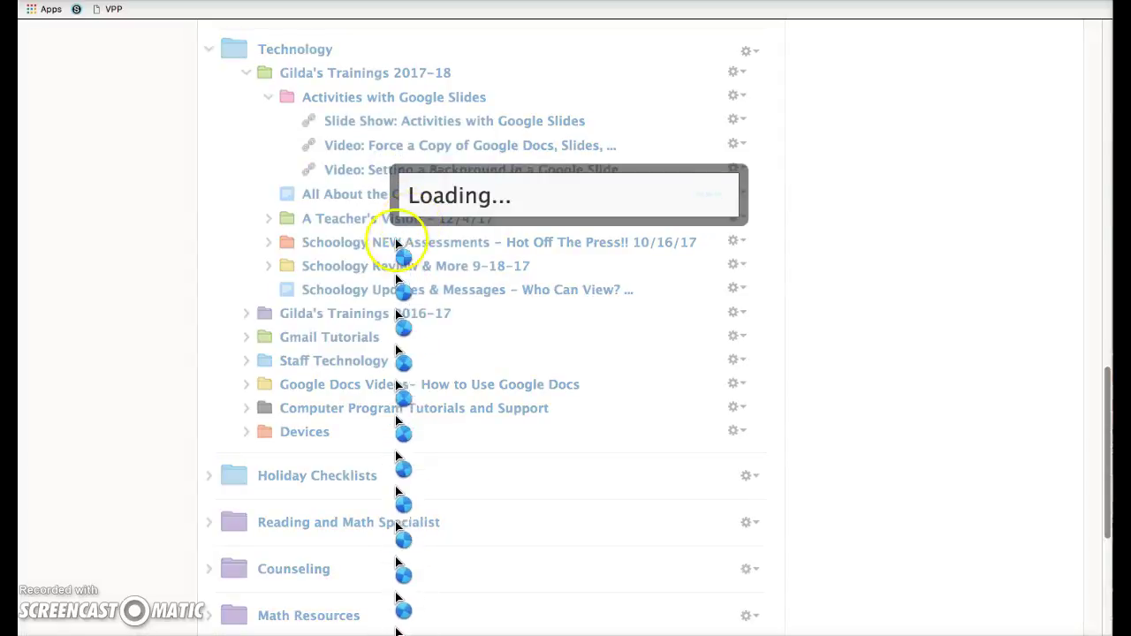
Enter the name 'Narrative Essay' and the description 'Regular instructions and description'.
text(N)
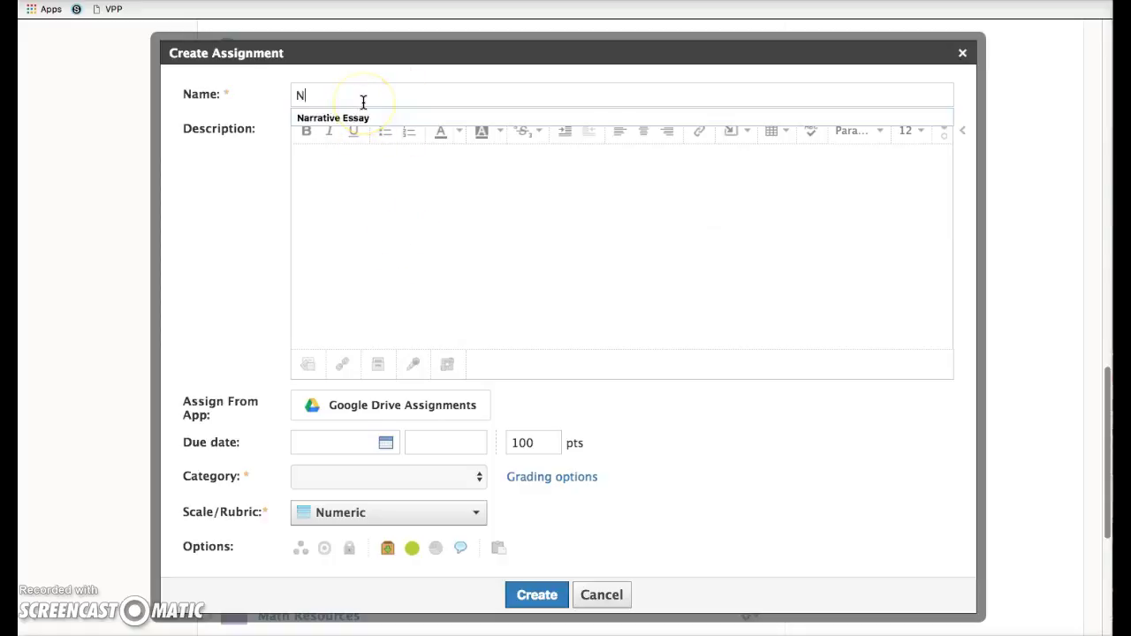
text(arrative)
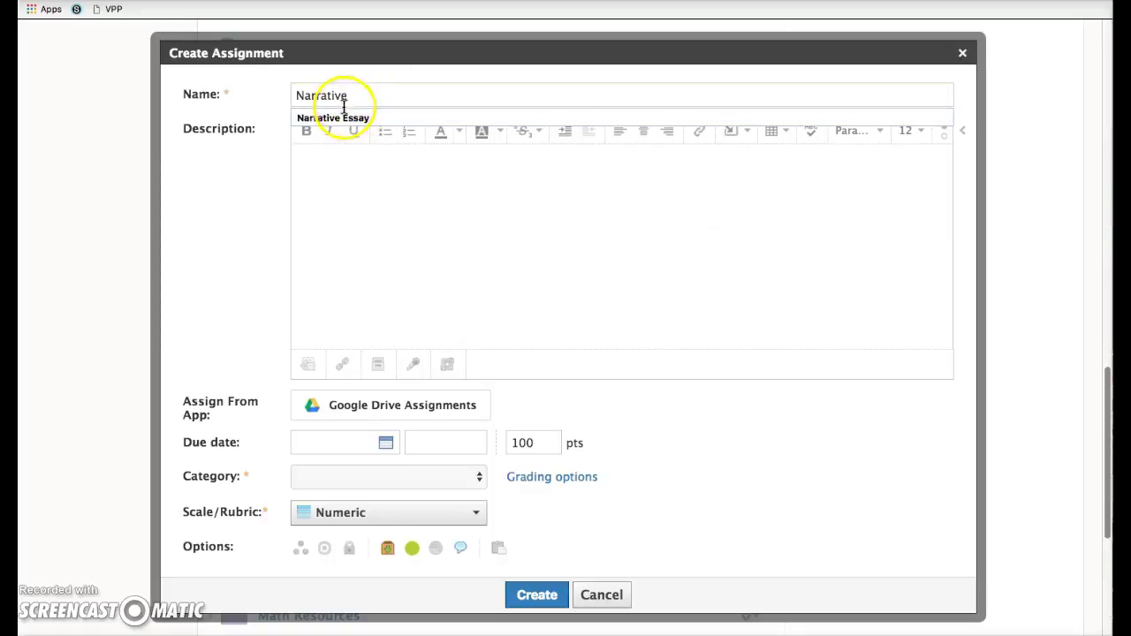
click(336, 118)
click(334, 167)
text(Re)
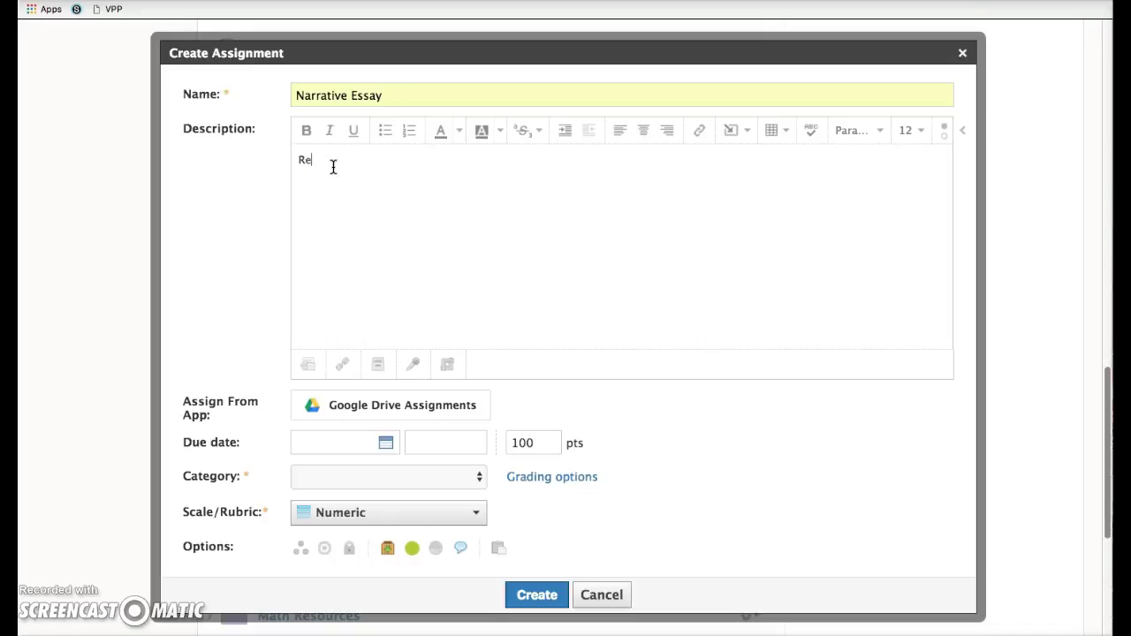
text(gular i)
text(nstructions and)
text( description.)
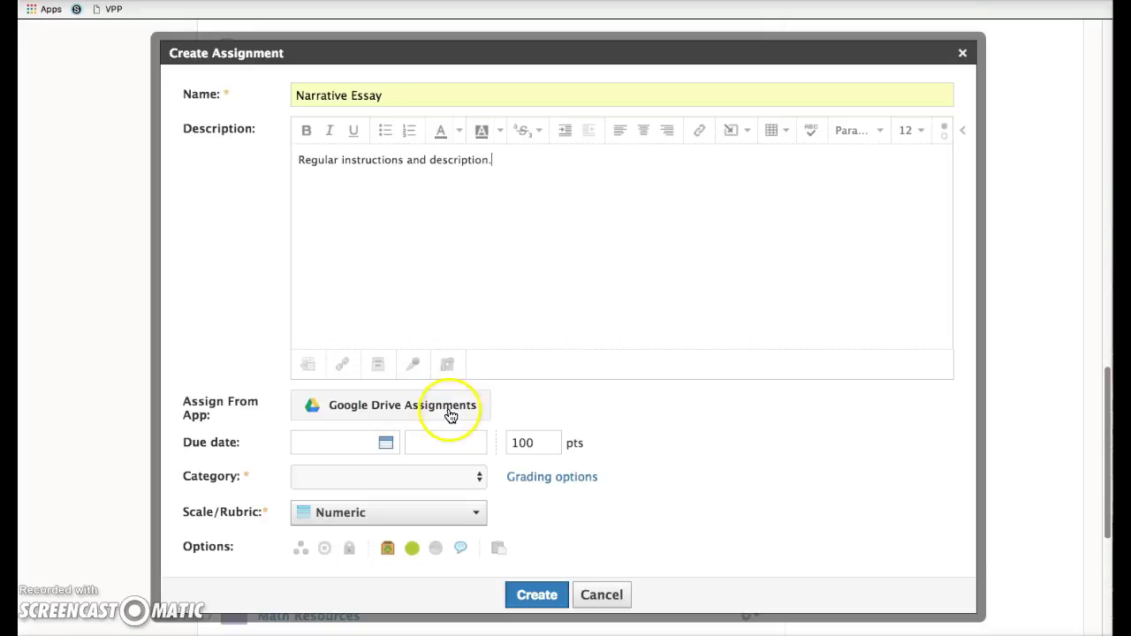
Attach the Narrative Essay Google Doc from Drive as a per-student copy.
click(357, 416)
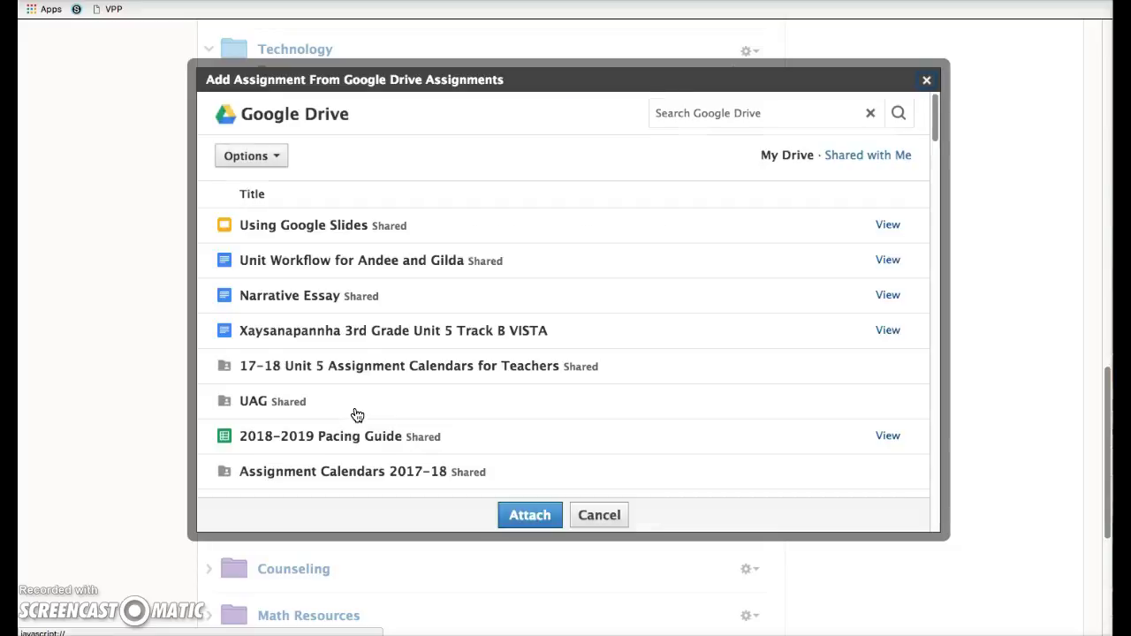
click(278, 328)
click(230, 295)
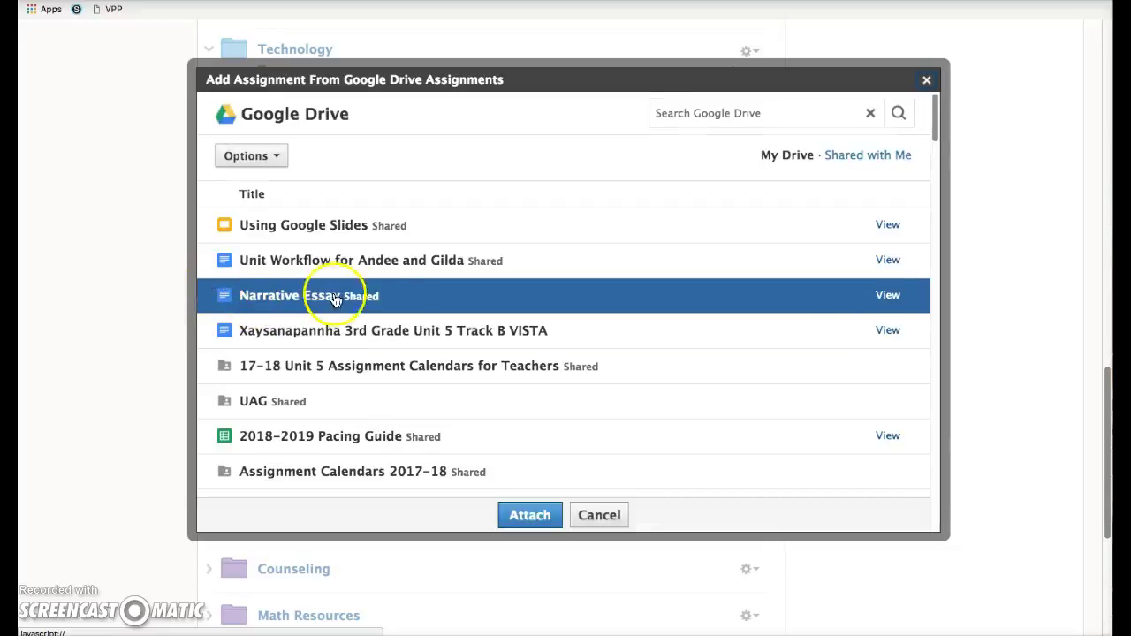
click(223, 295)
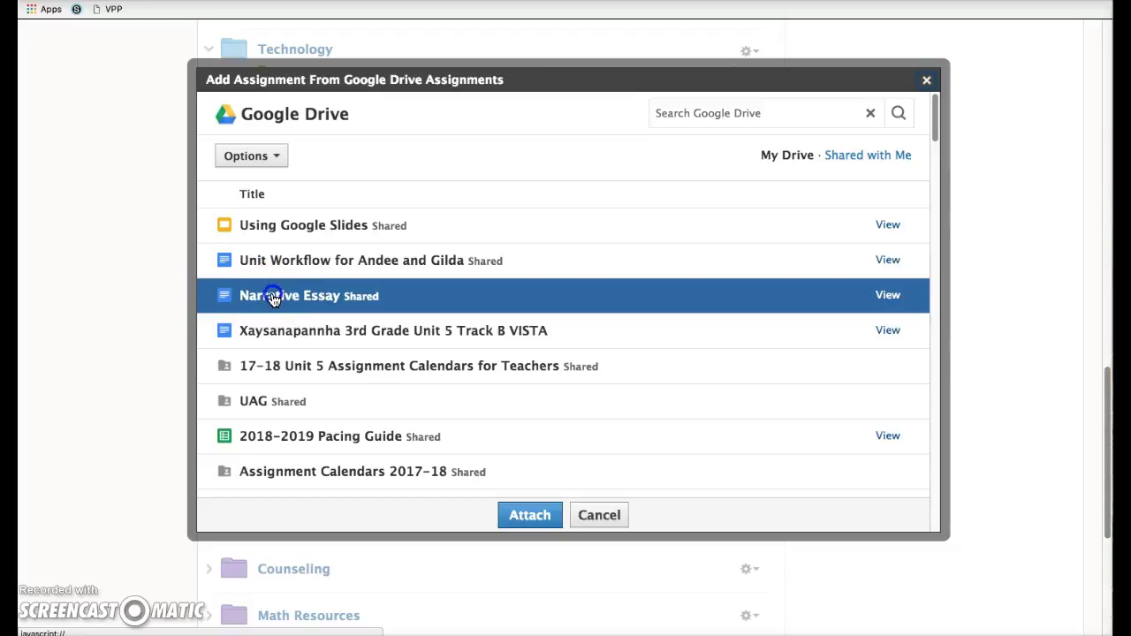
click(533, 519)
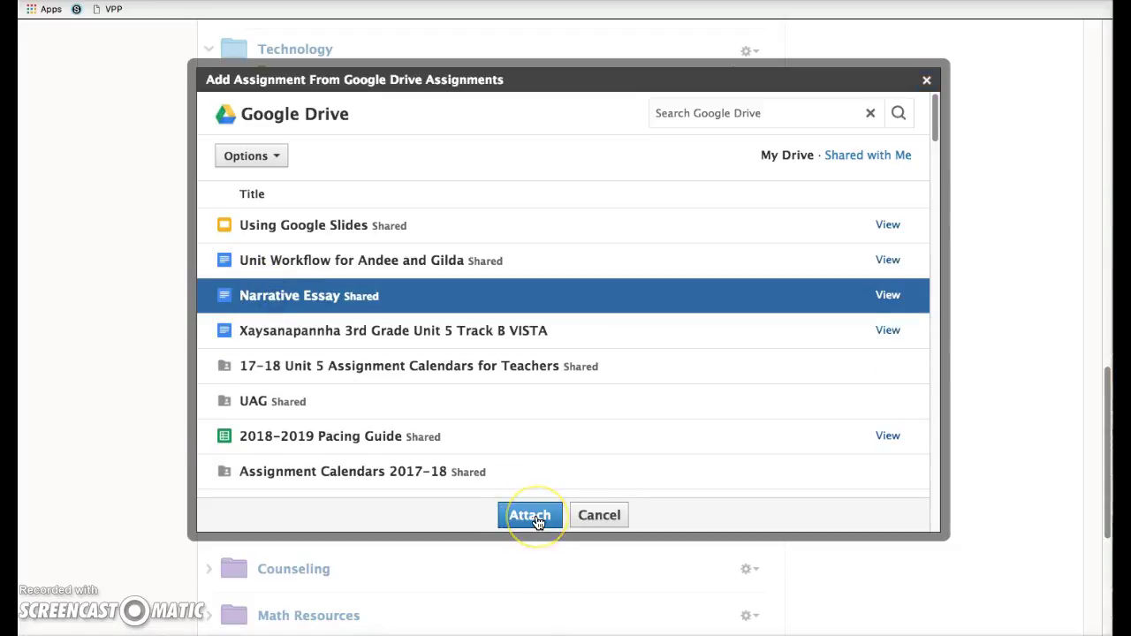
click(537, 520)
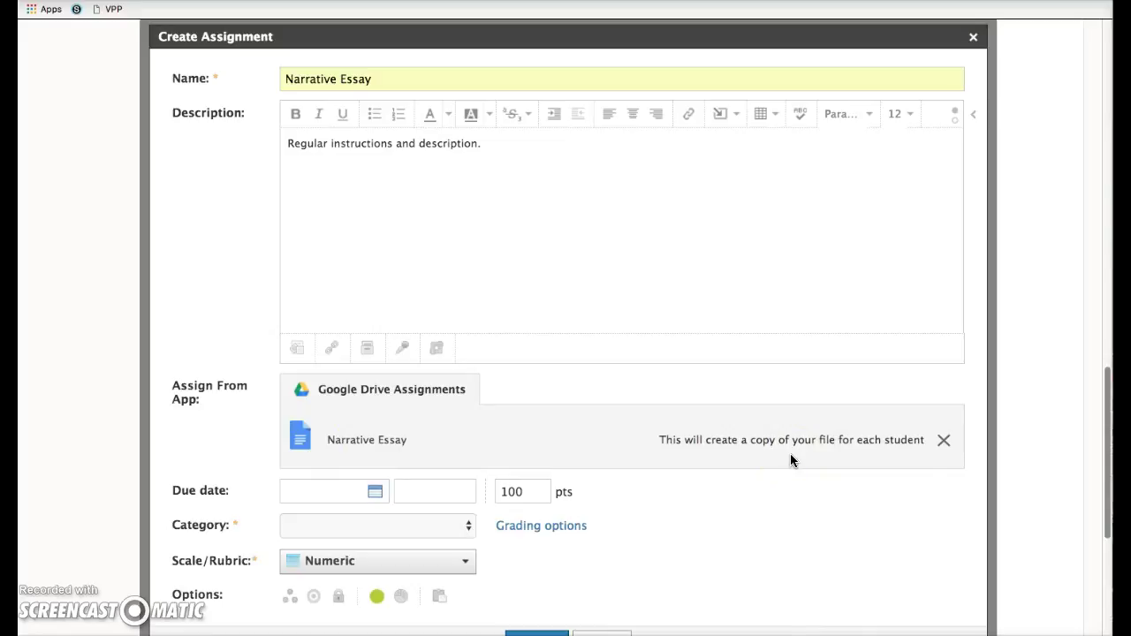
Set the assignment's grading category to (Ungraded).
scroll(791, 460, down, 3)
click(668, 371)
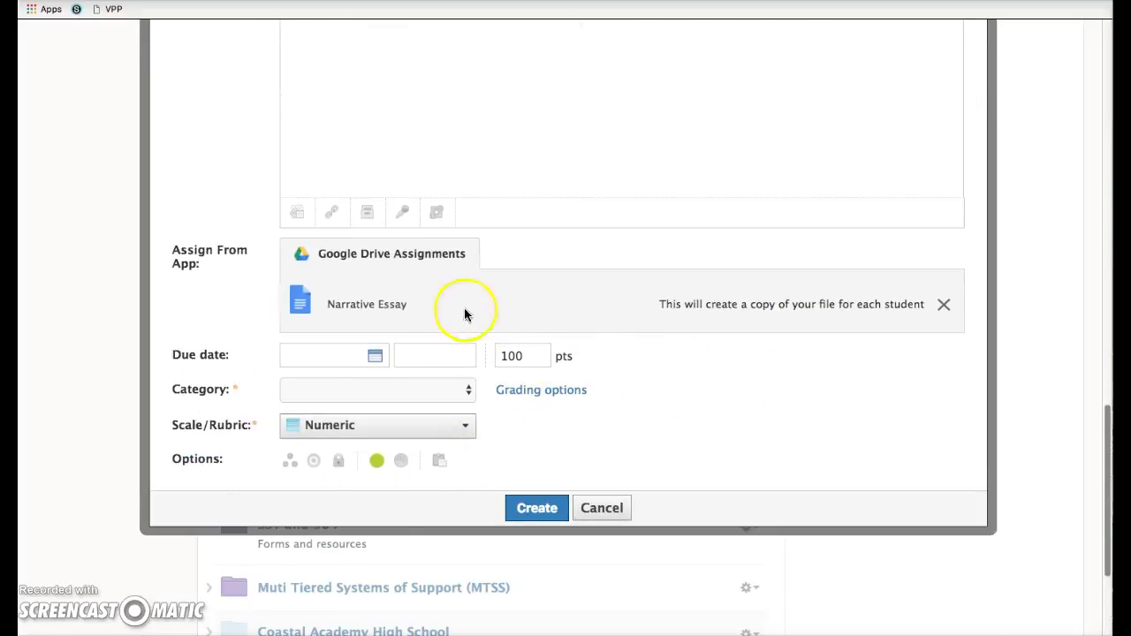
click(462, 391)
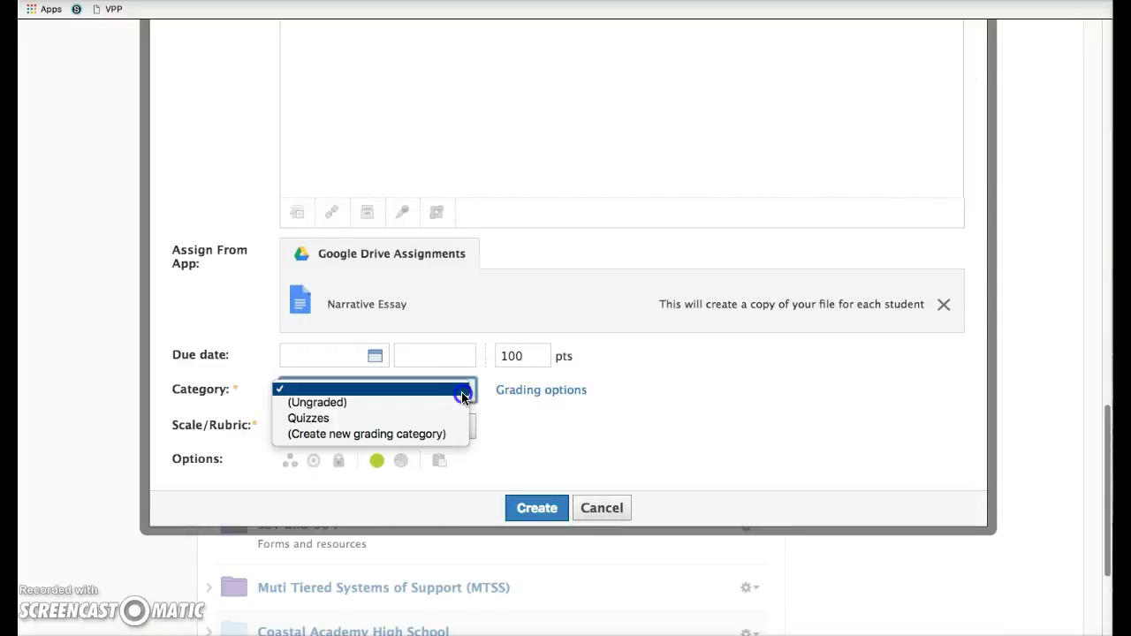
click(344, 404)
Create the Narrative Essay assignment.
scroll(340, 406, up, 3)
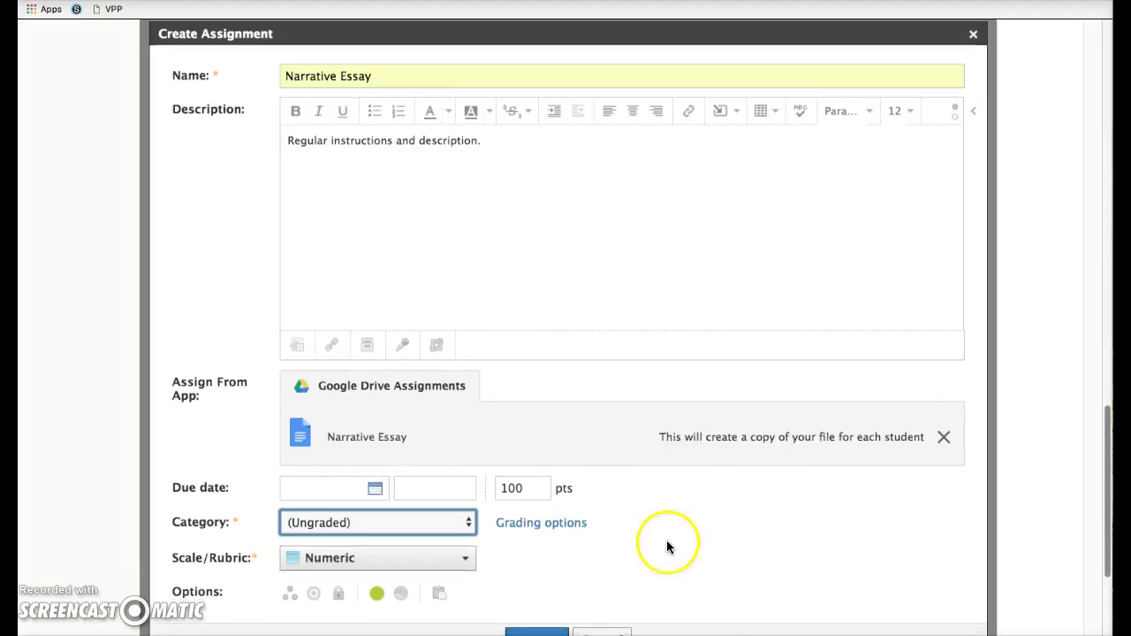
scroll(666, 546, down, 3)
click(539, 490)
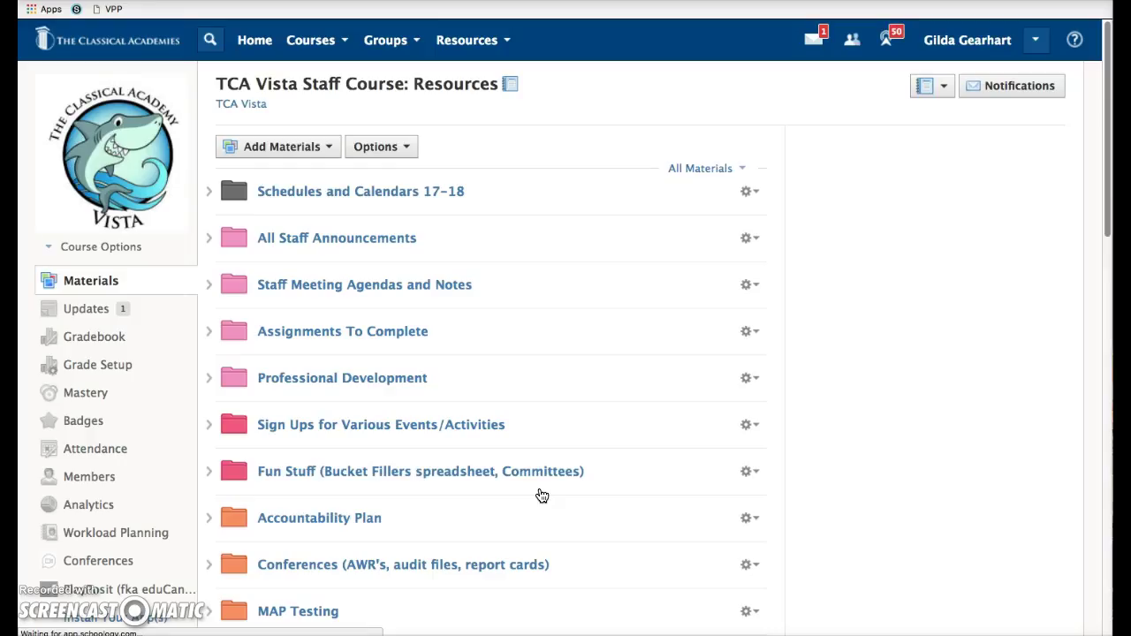
Open the Narrative Essay link in the Technology folder's materials list.
scroll(533, 486, down, 15)
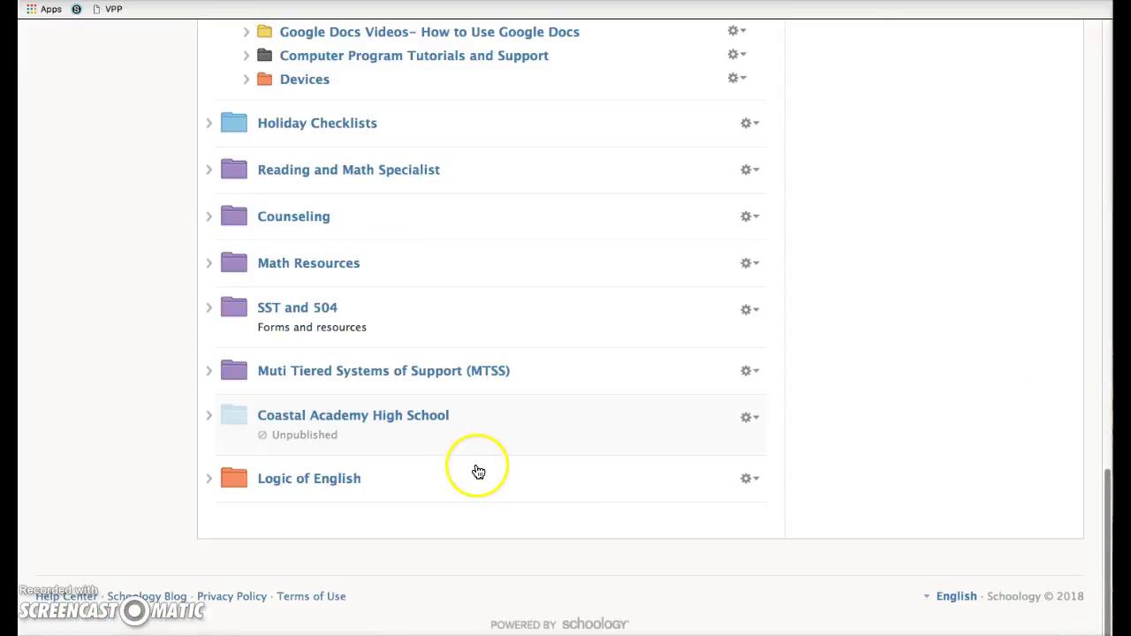
scroll(457, 492, up, 5)
scroll(457, 491, up, 1)
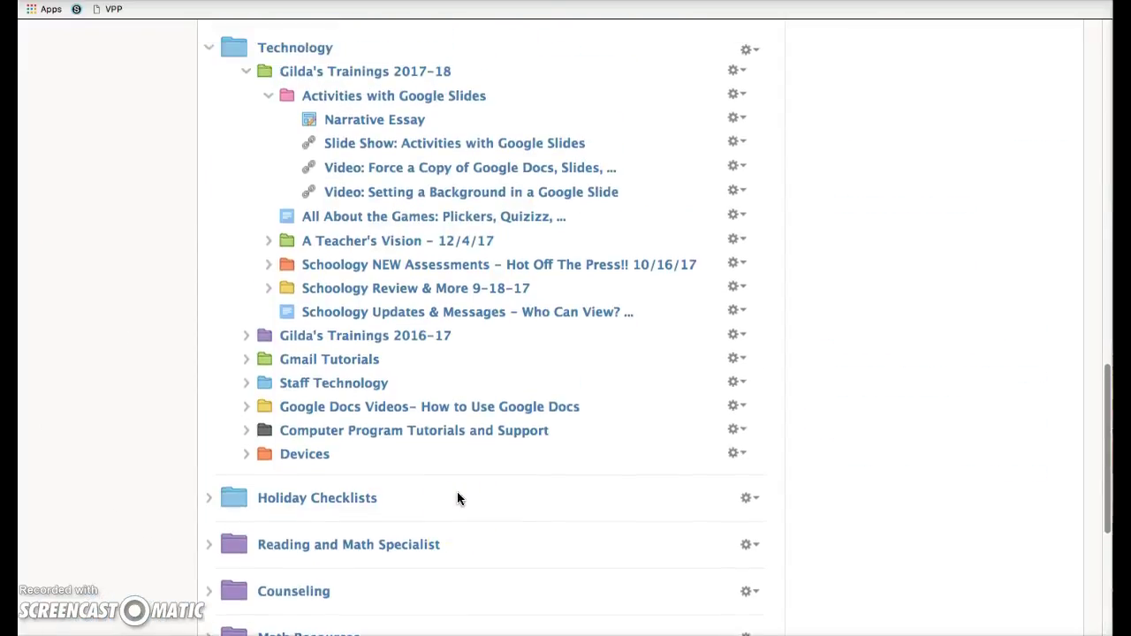
scroll(457, 491, up, 2)
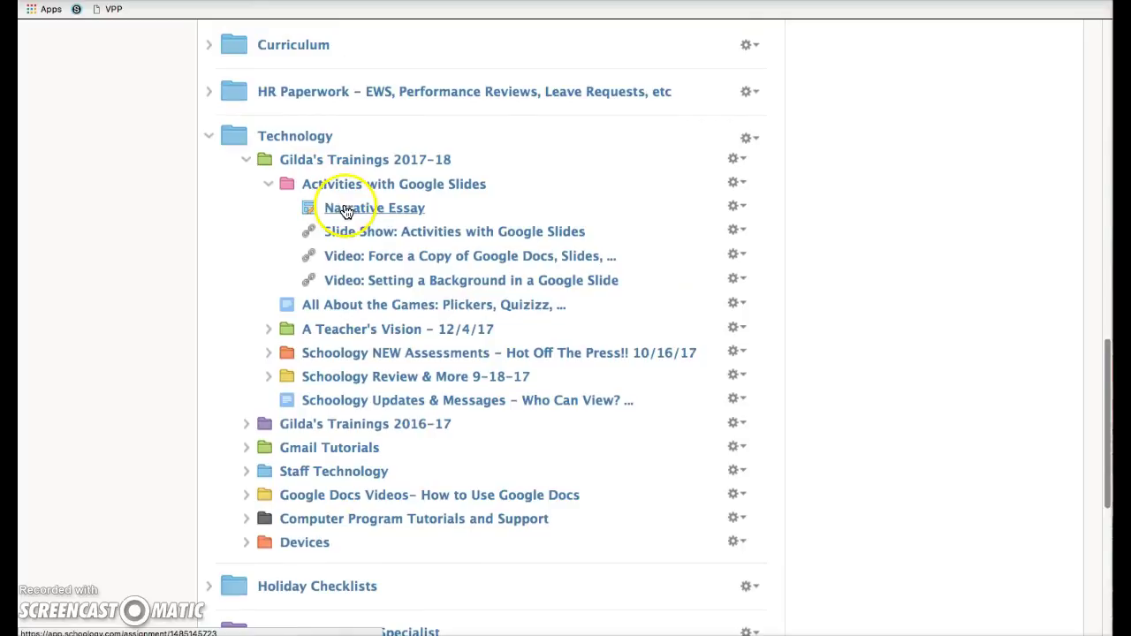
click(345, 211)
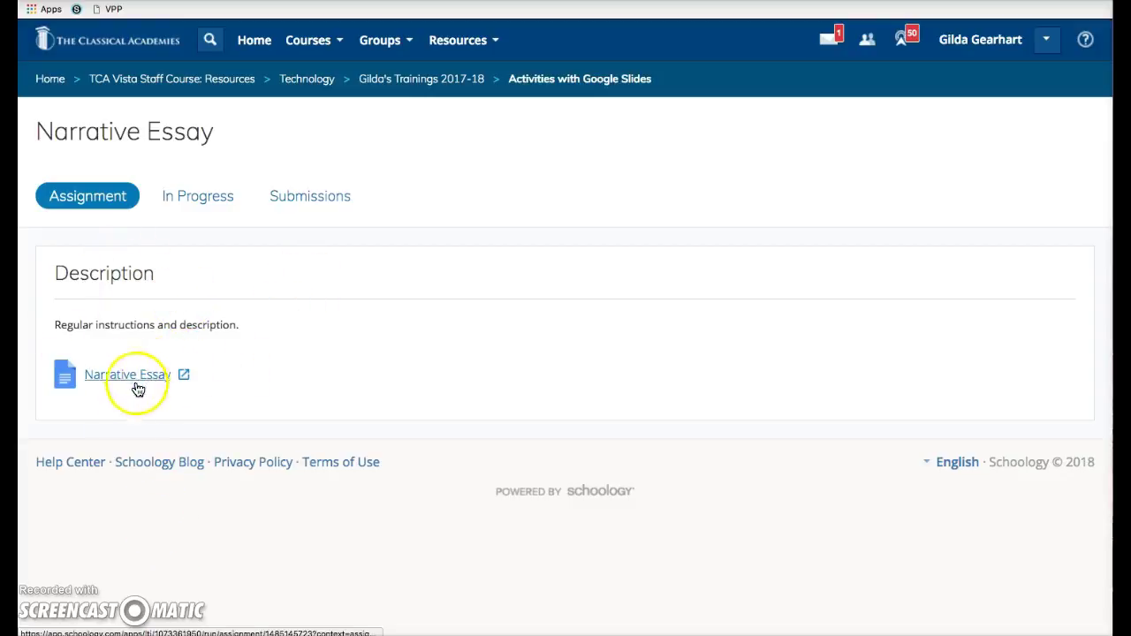
click(185, 376)
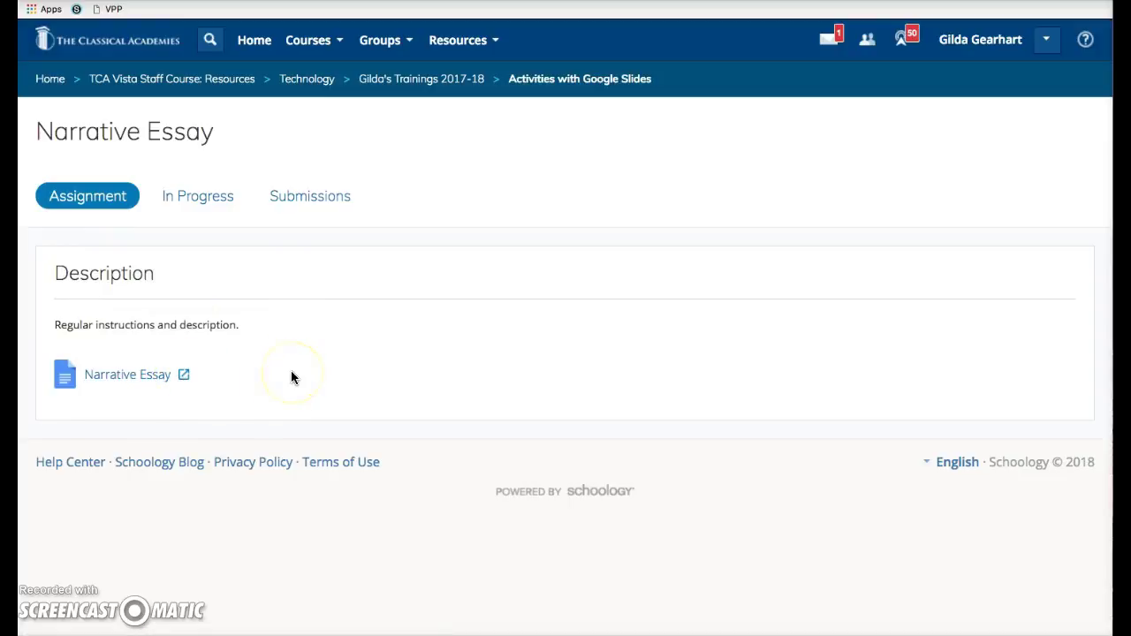
click(245, 375)
click(209, 203)
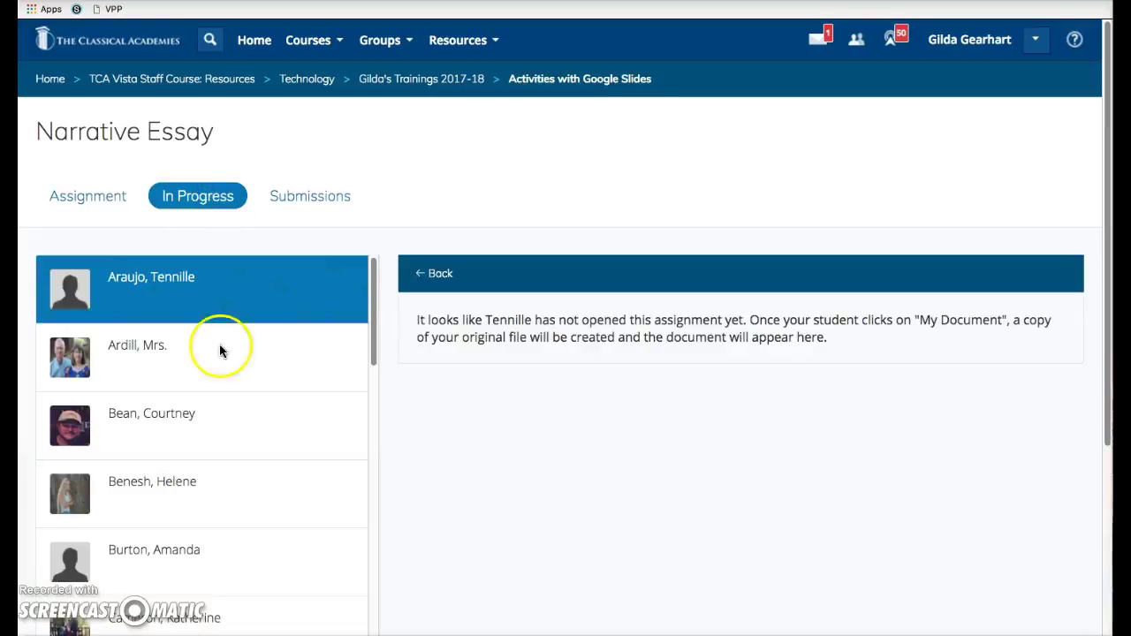
scroll(220, 348, down, 5)
scroll(240, 412, down, 4)
scroll(239, 415, down, 3)
click(234, 432)
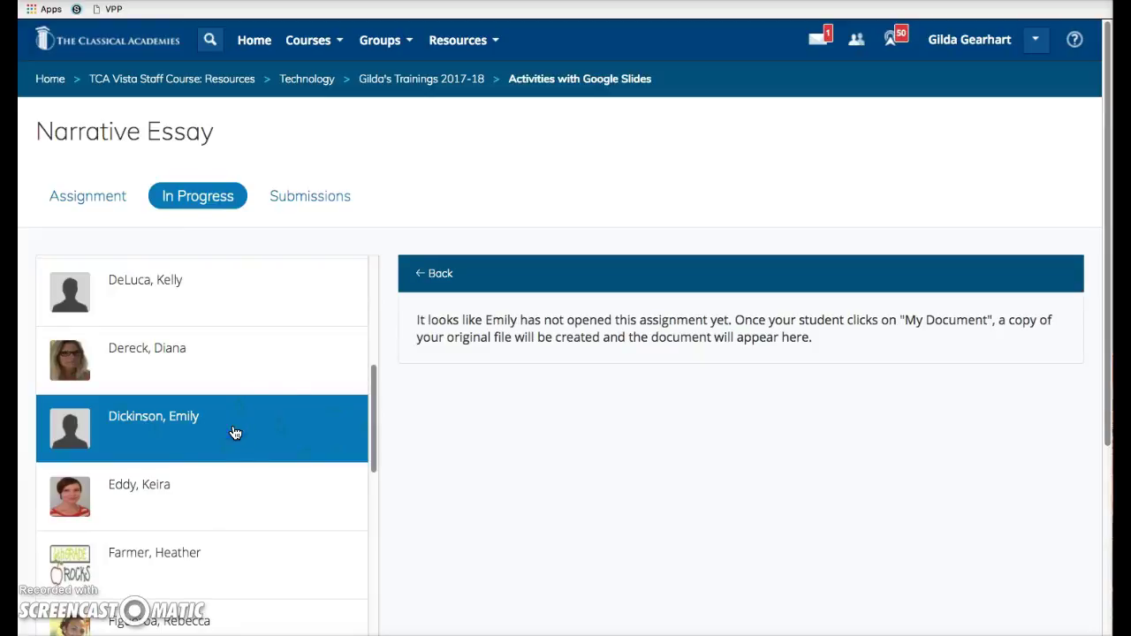
click(278, 431)
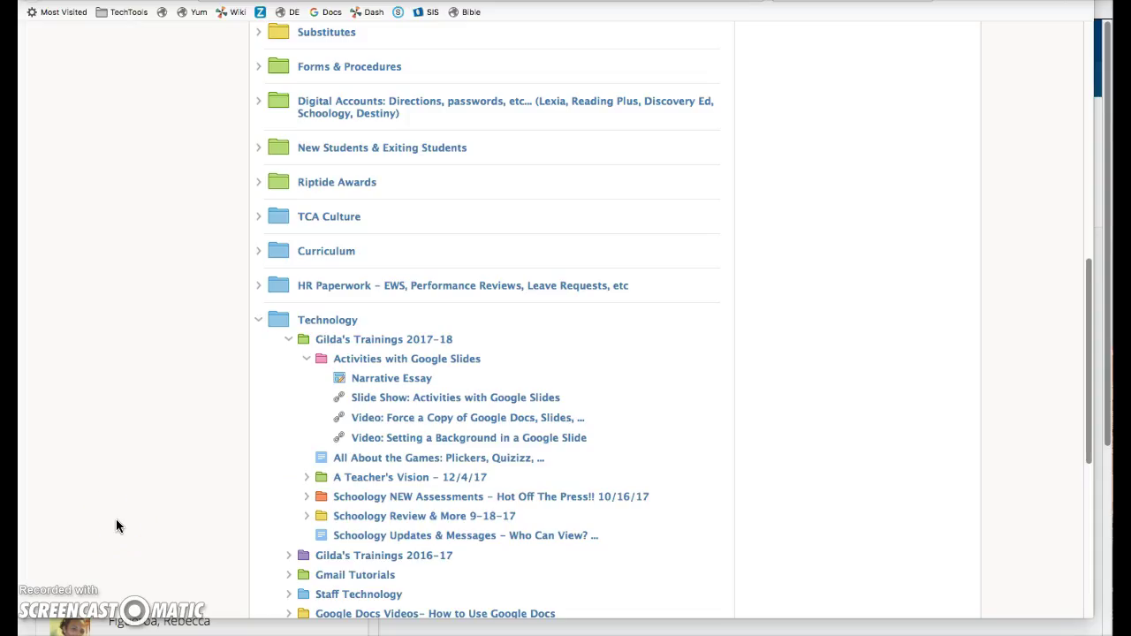
As Emily Dickinson, open Narrative Essay and show her My Document copy.
click(392, 380)
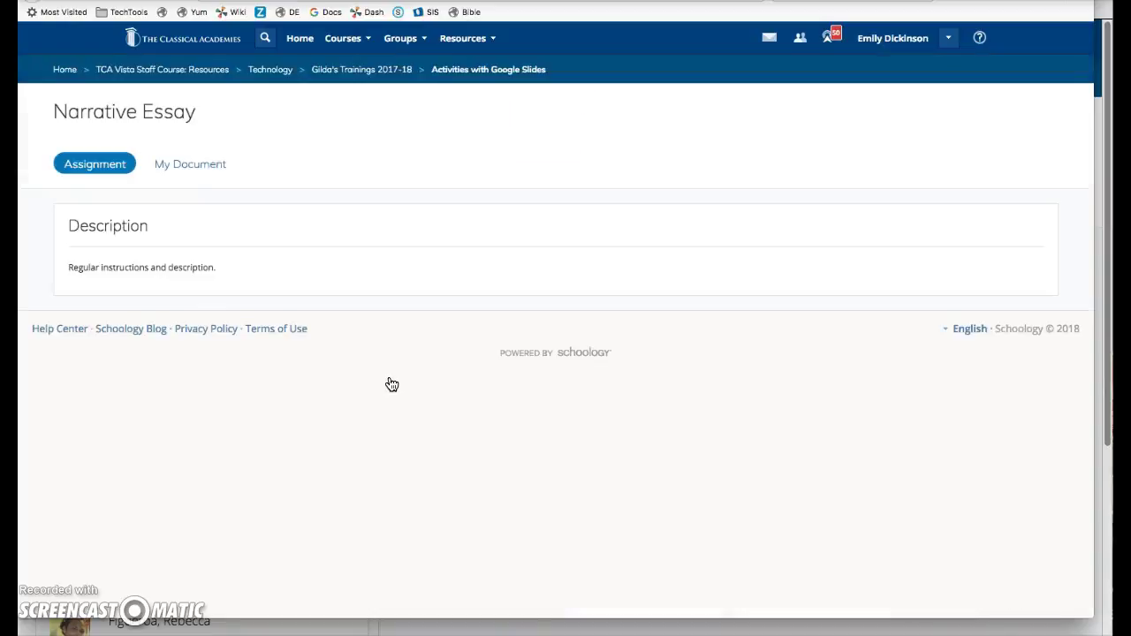
click(193, 171)
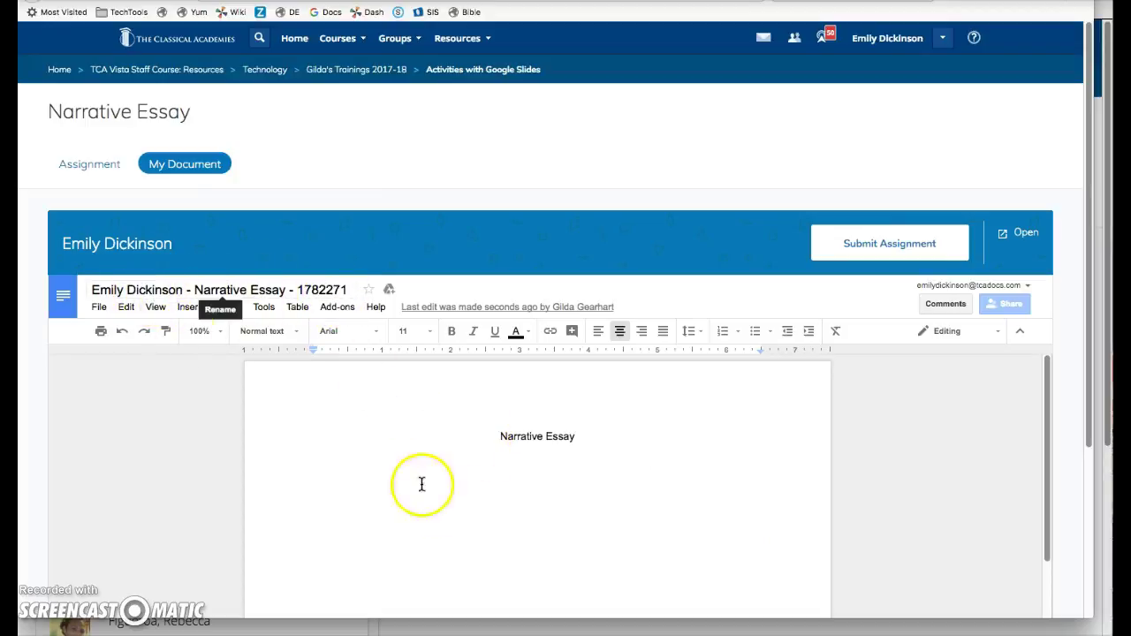
Add a new left-aligned line below the Narrative Essay title.
click(533, 484)
click(606, 441)
click(571, 477)
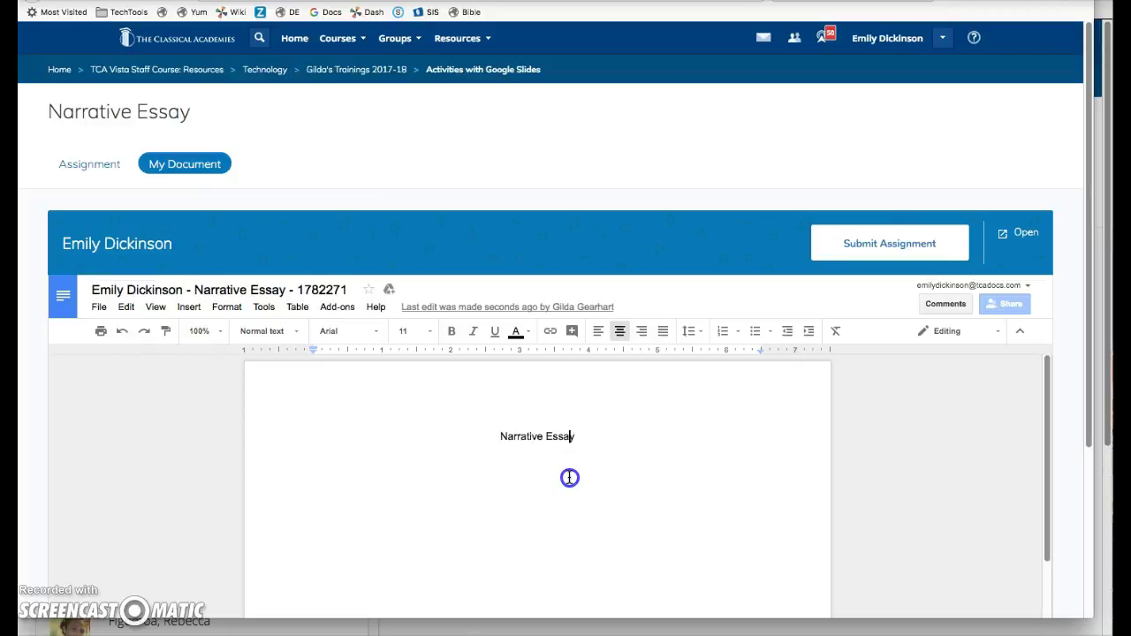
click(600, 434)
key(Return)
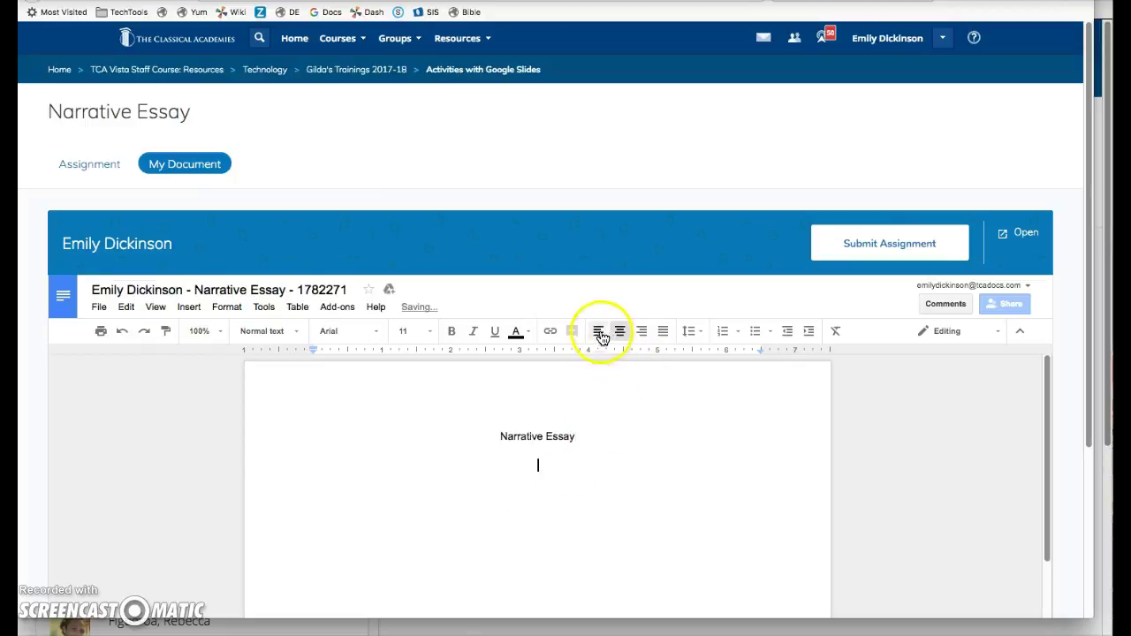
click(598, 330)
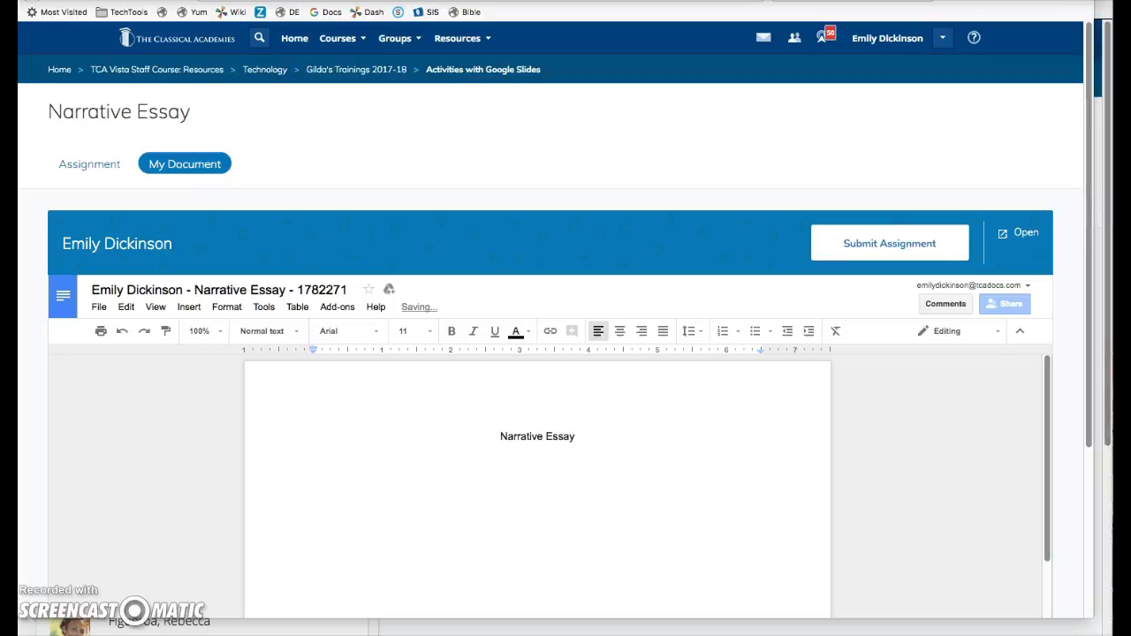
Write 'When I was just a little girl, I wandered in the fields around my home.'.
click(511, 475)
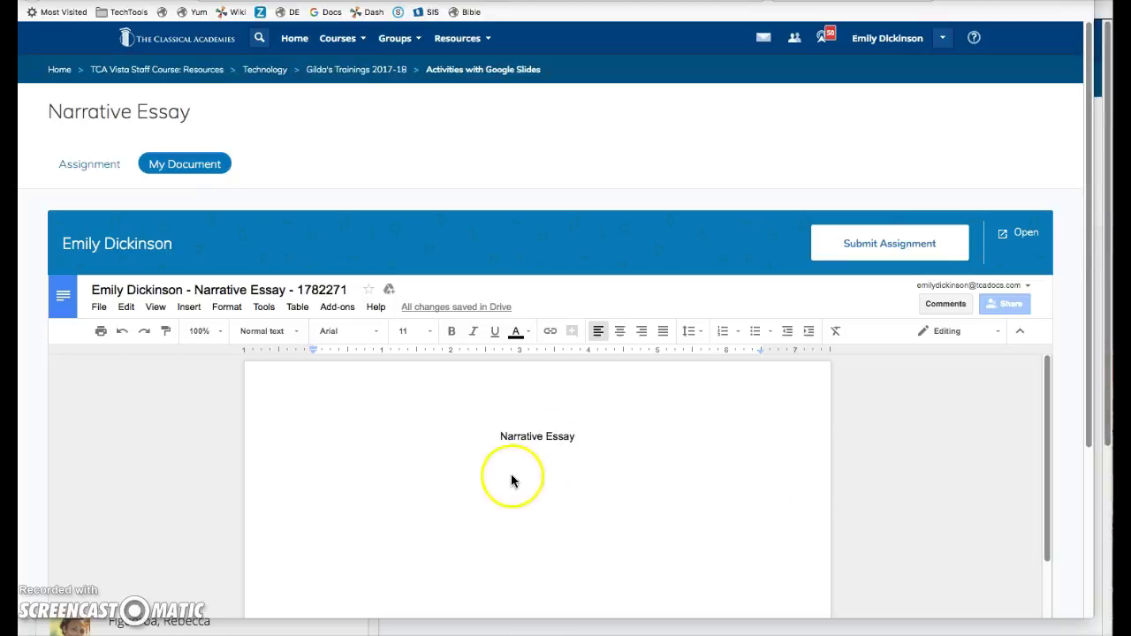
text(When I was just a little girl, I wandered in the fields around my home.)
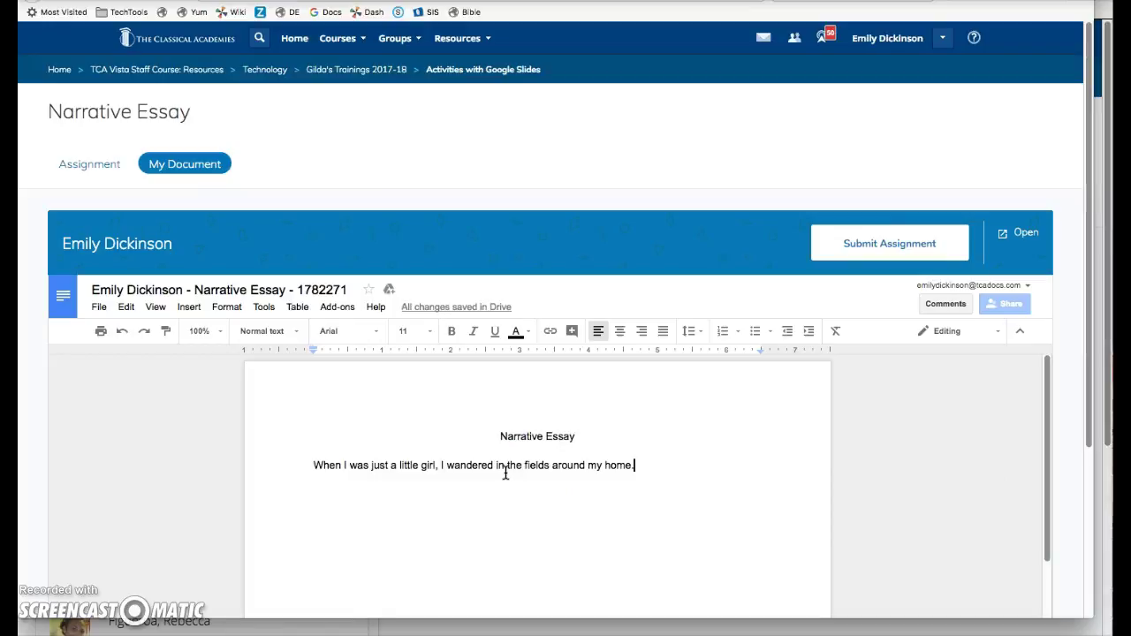
click(795, 487)
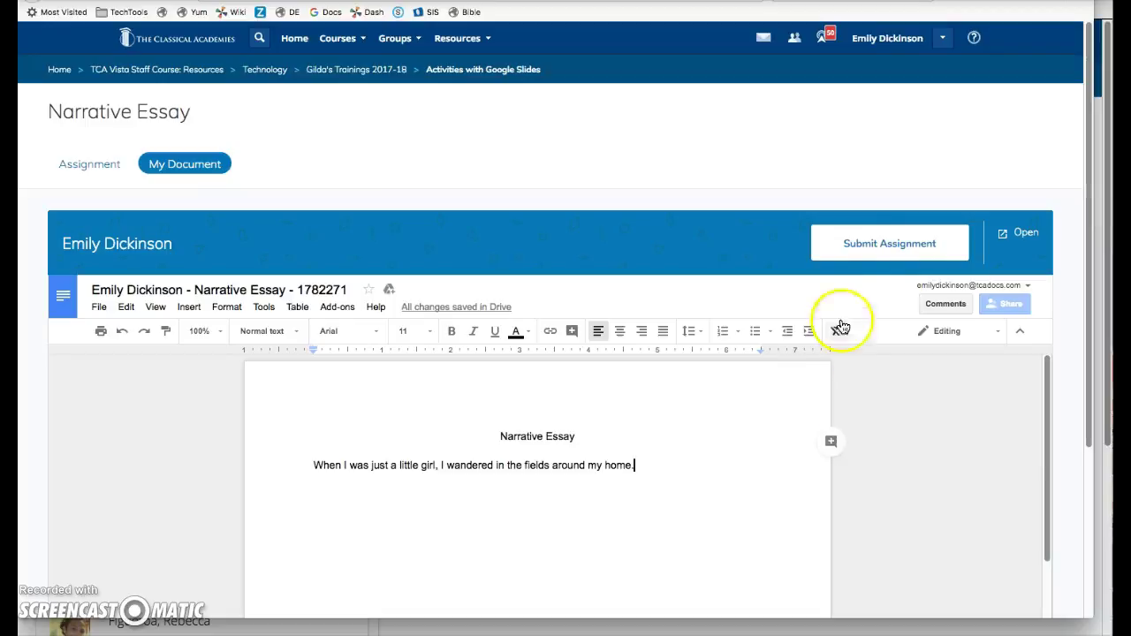
click(894, 252)
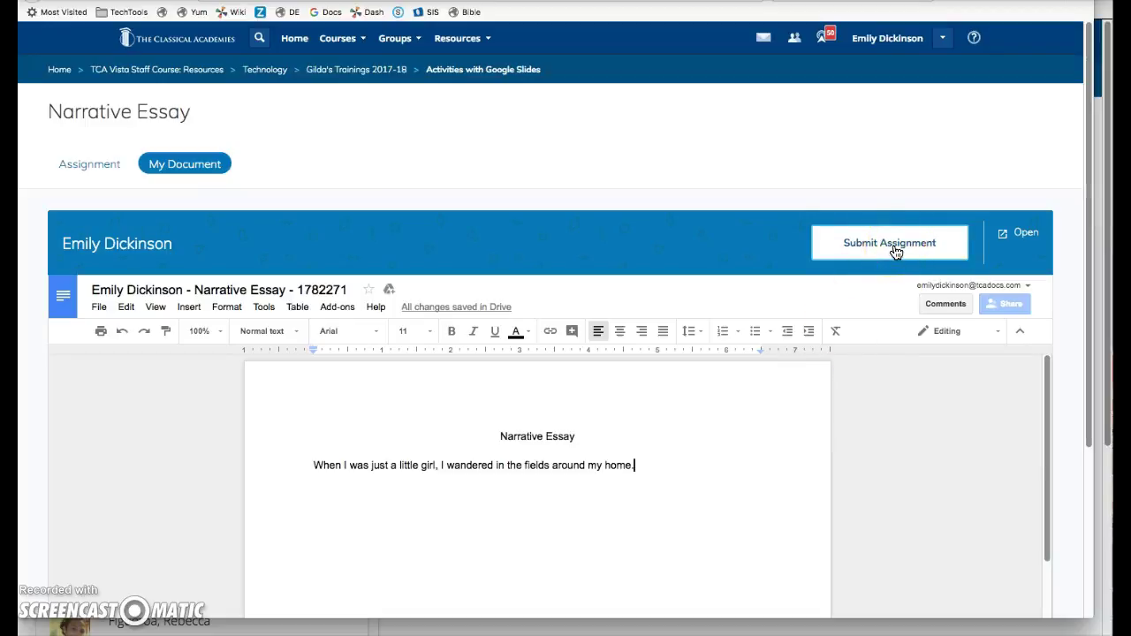
Submit the essay, confirm with 'Yes, submit', and close the confirmation.
click(894, 252)
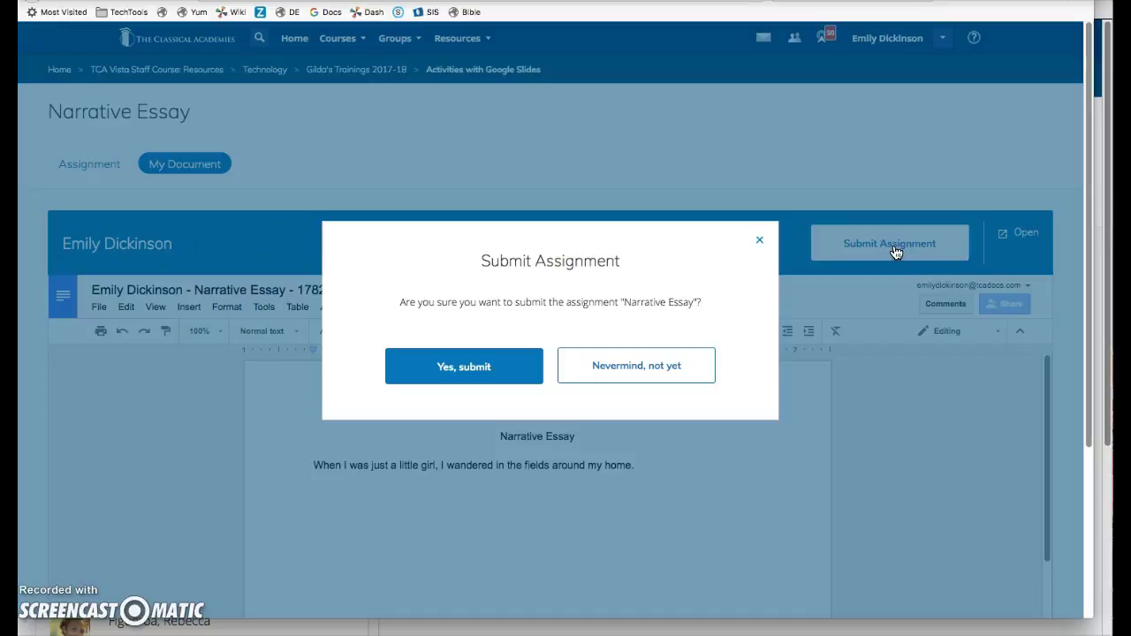
click(446, 375)
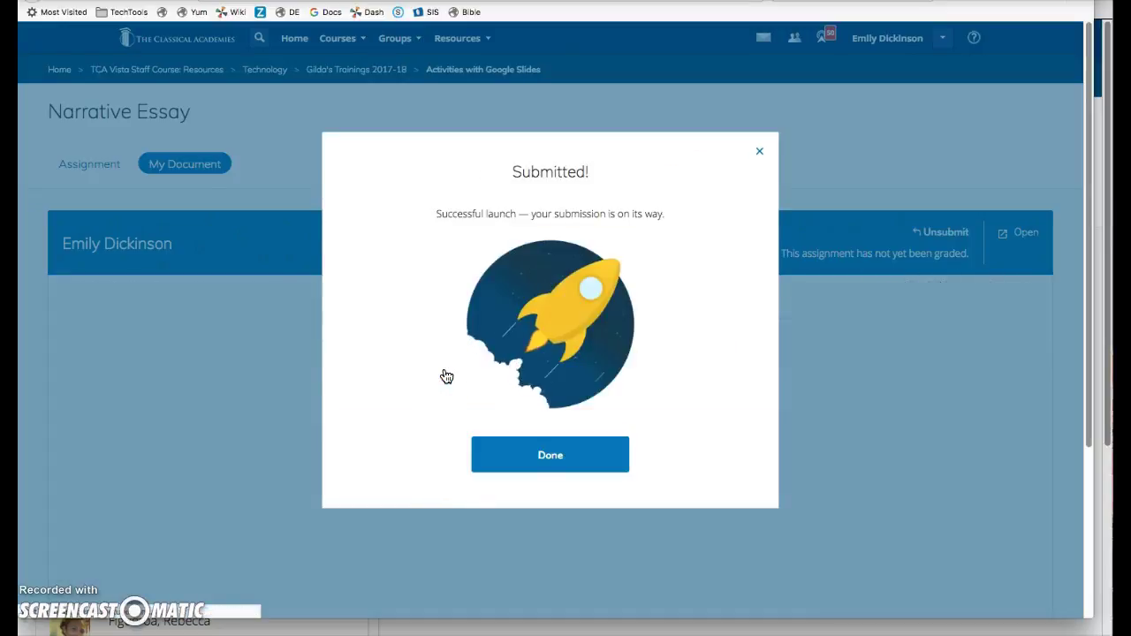
click(548, 449)
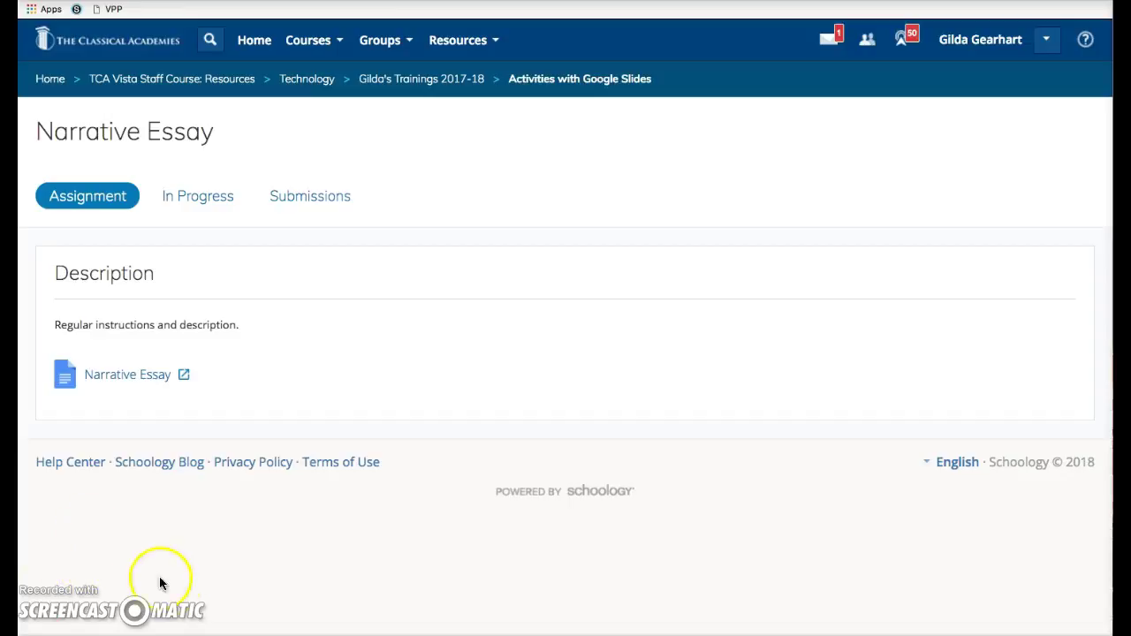
Check the In Progress list, then view Emily Dickinson's essay under Submissions.
click(198, 196)
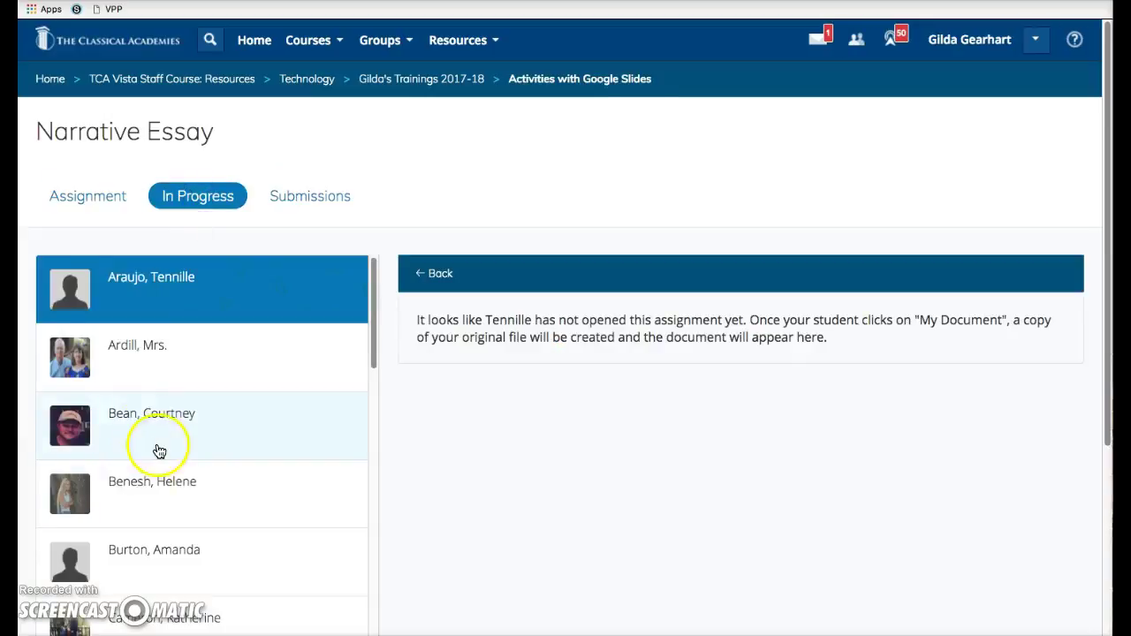
scroll(159, 451, down, 2)
scroll(159, 451, down, 1)
scroll(159, 451, down, 1)
scroll(159, 451, down, 2)
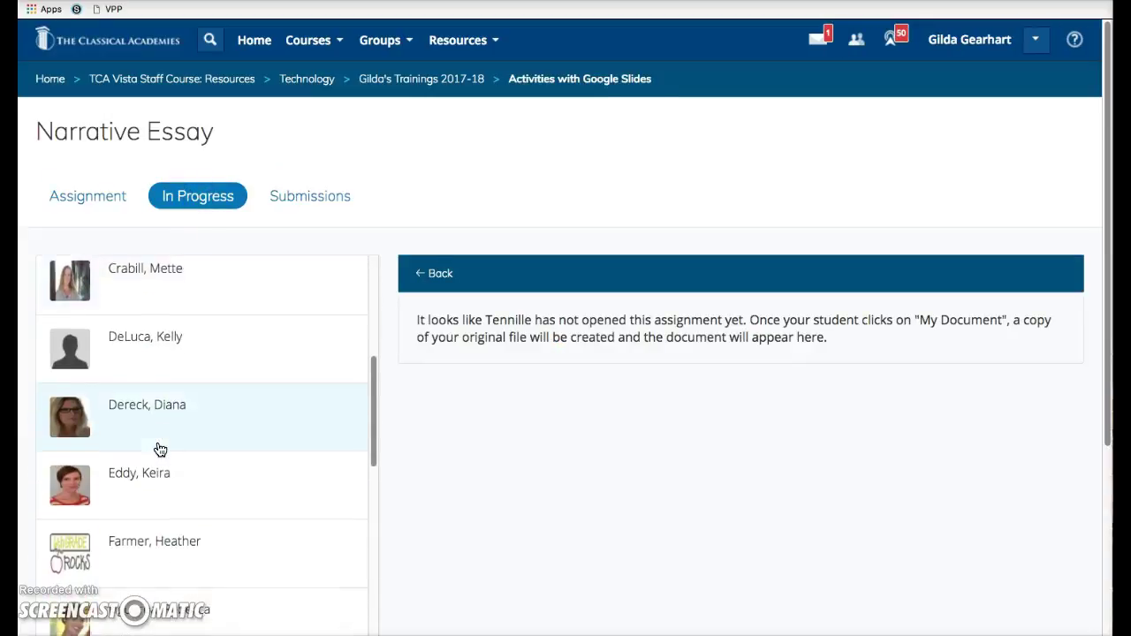
click(300, 199)
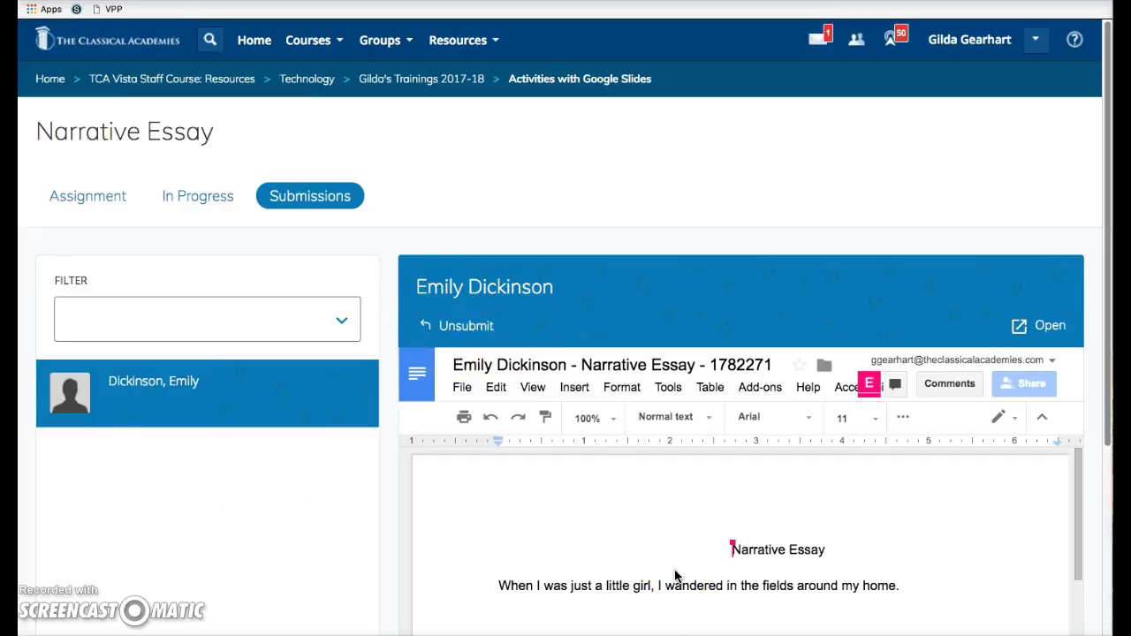
Unsubmit Emily Dickinson's essay and view it in the In Progress list.
click(475, 330)
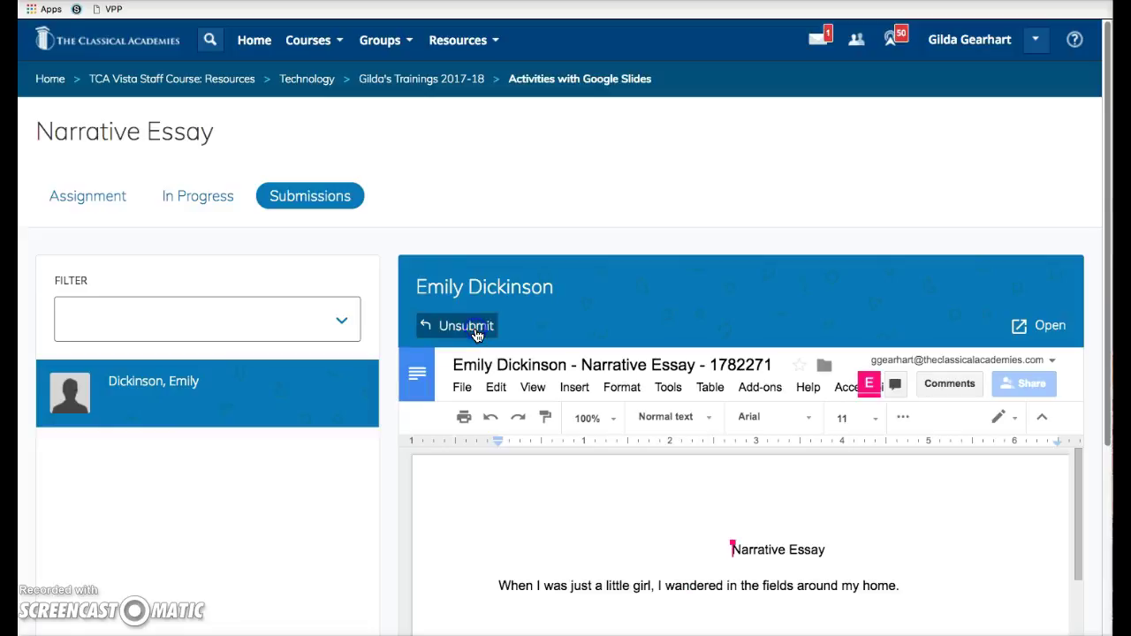
click(189, 202)
scroll(203, 487, down, 3)
scroll(204, 488, down, 3)
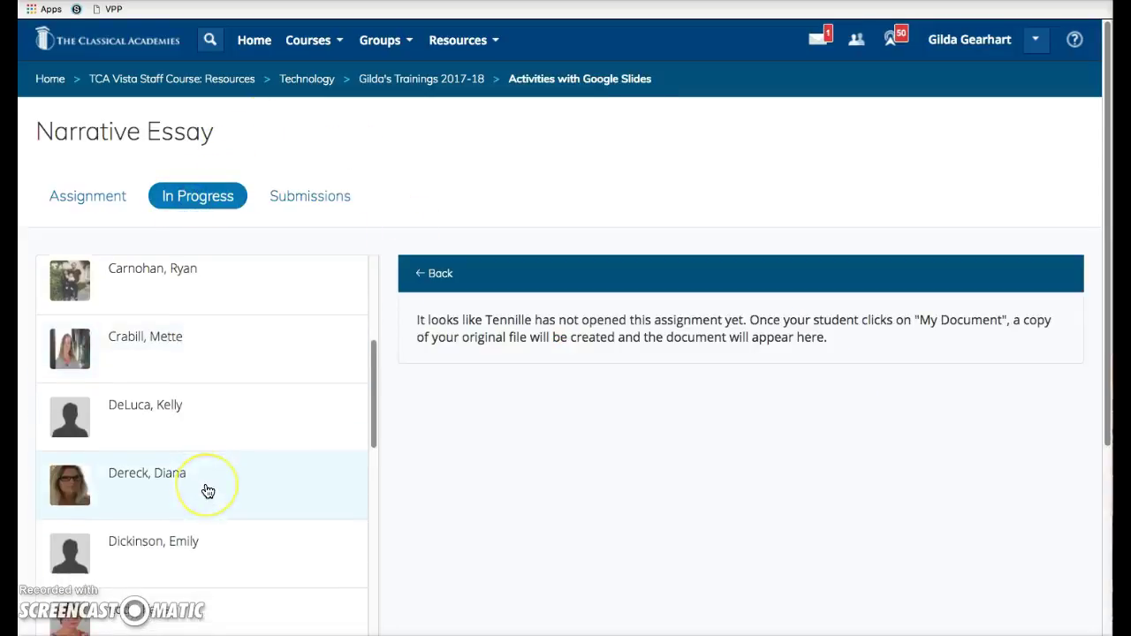
scroll(205, 490, down, 2)
click(188, 416)
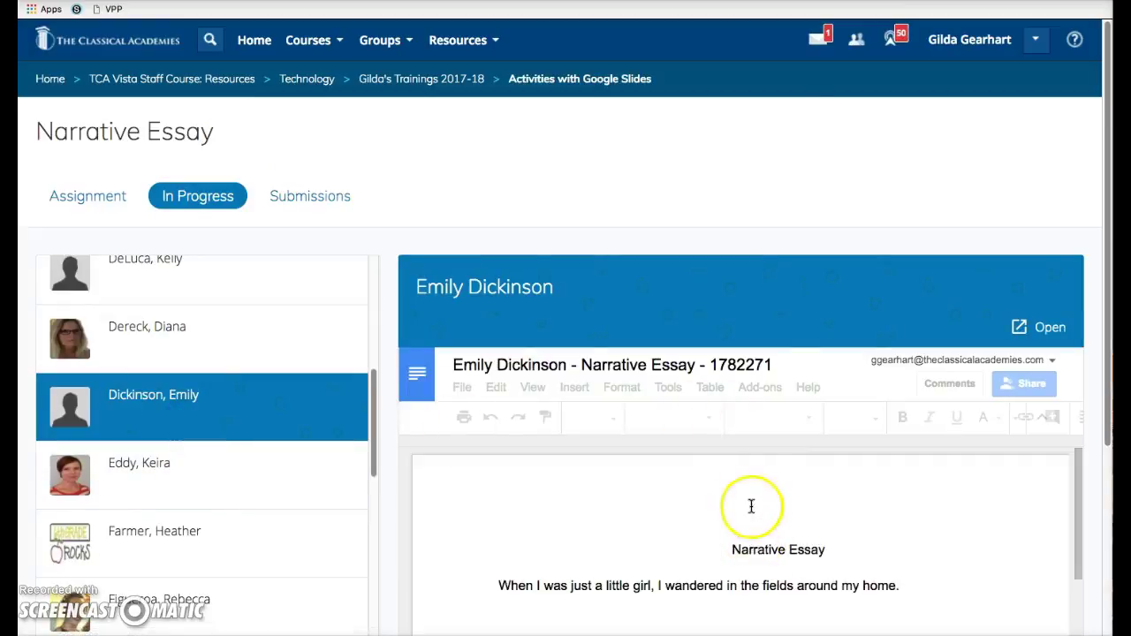
scroll(601, 547, down, 1)
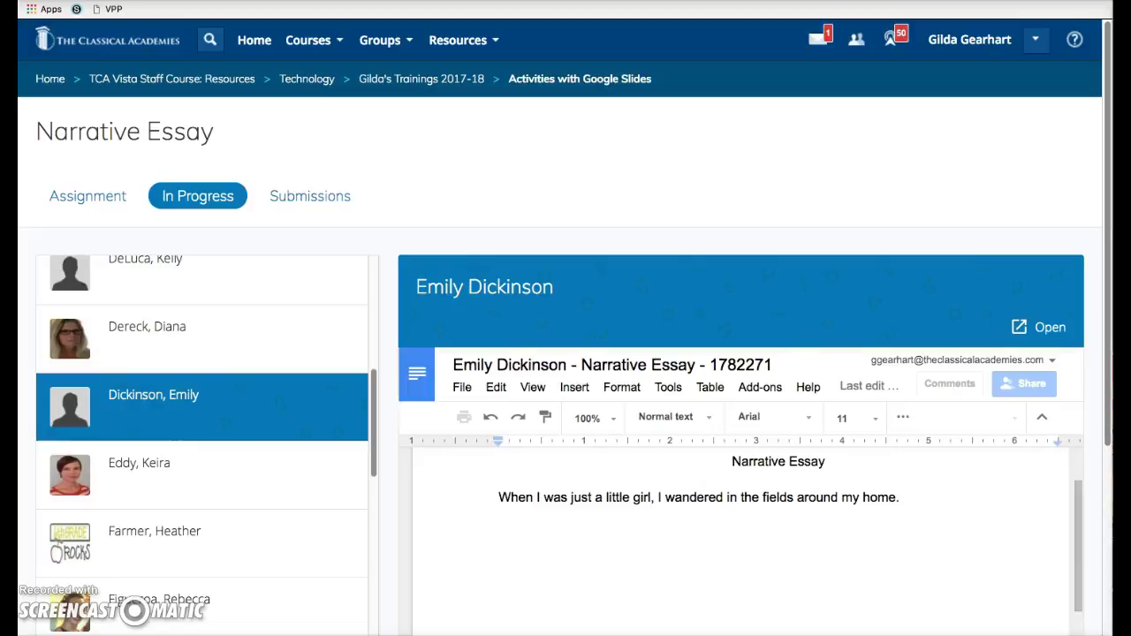